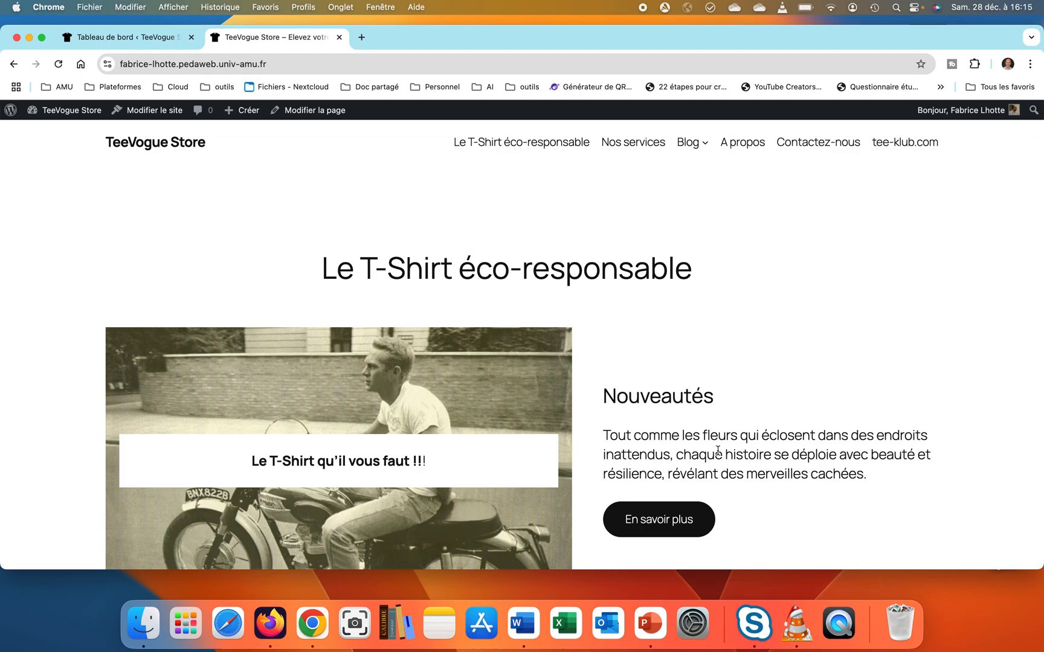
Review the live site's footer and open the site editor from the WordPress dashboard
scroll(717, 454, "down", 10)
scroll(717, 455, "down", 10)
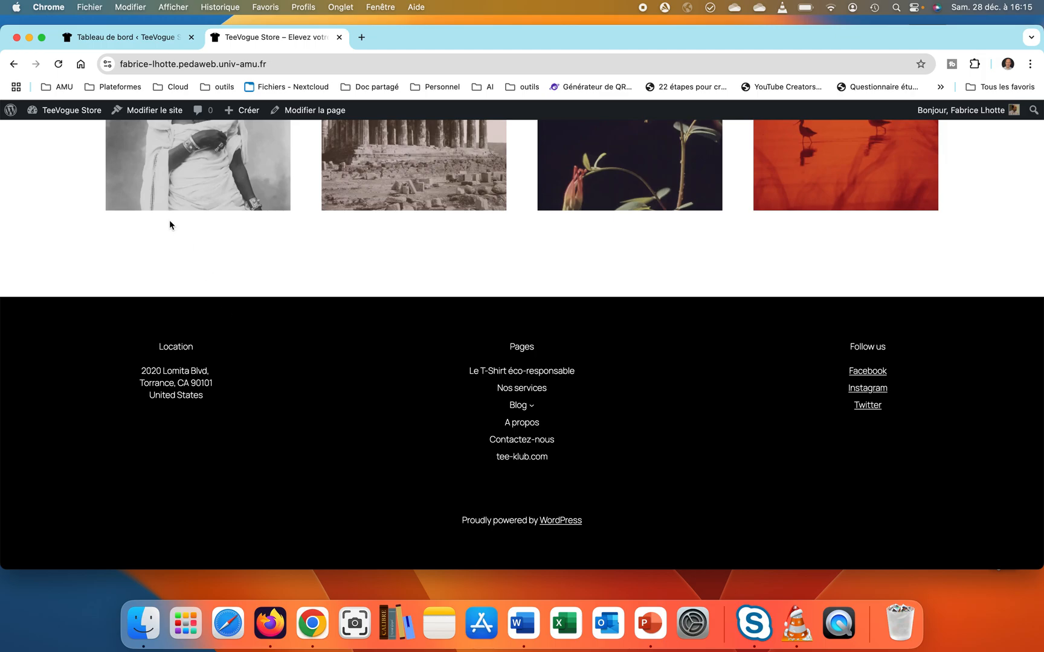
left_click(93, 39)
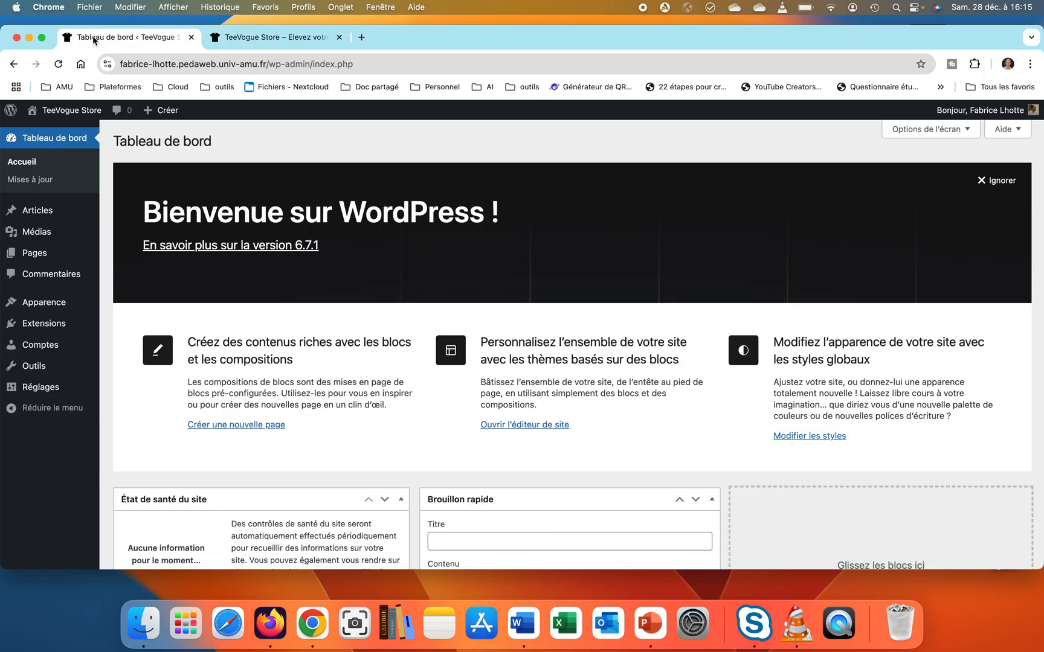
mouse_move(44, 258)
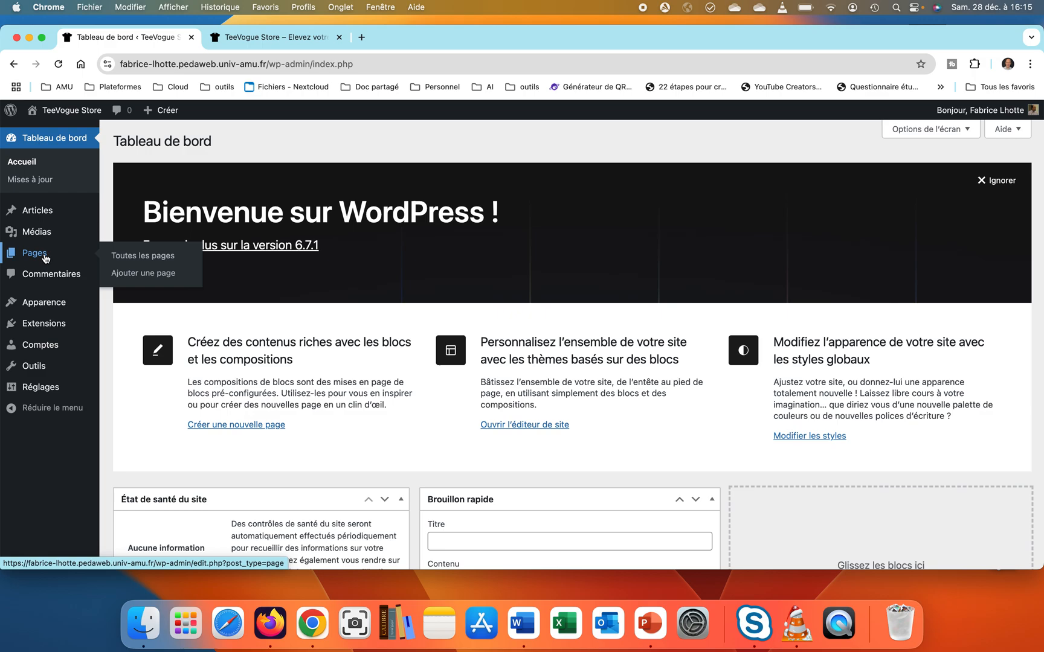
mouse_move(44, 309)
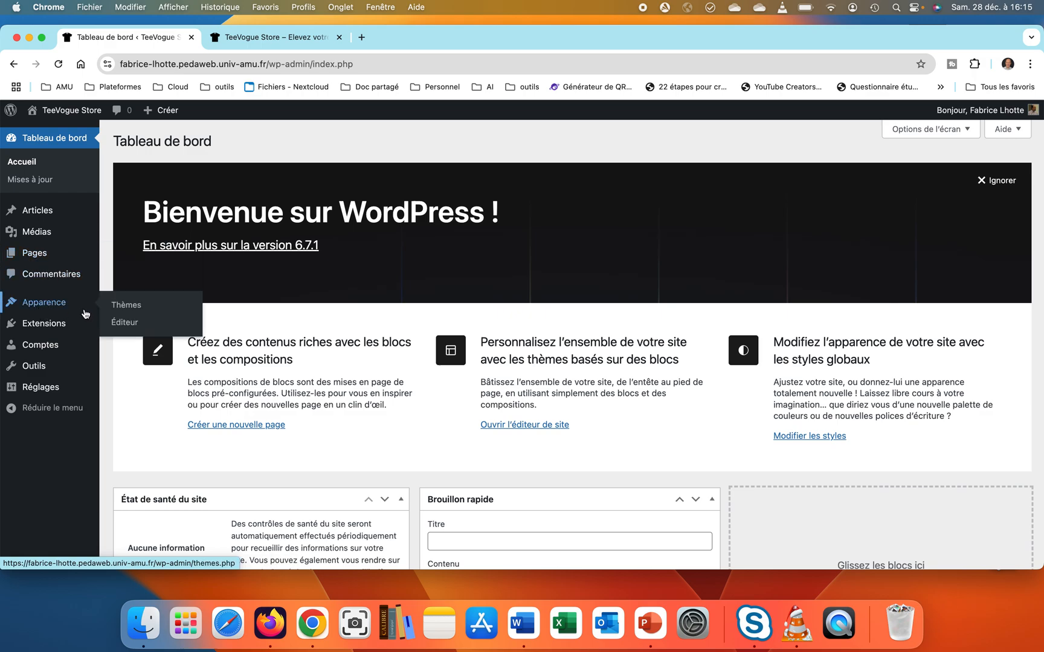
left_click(104, 326)
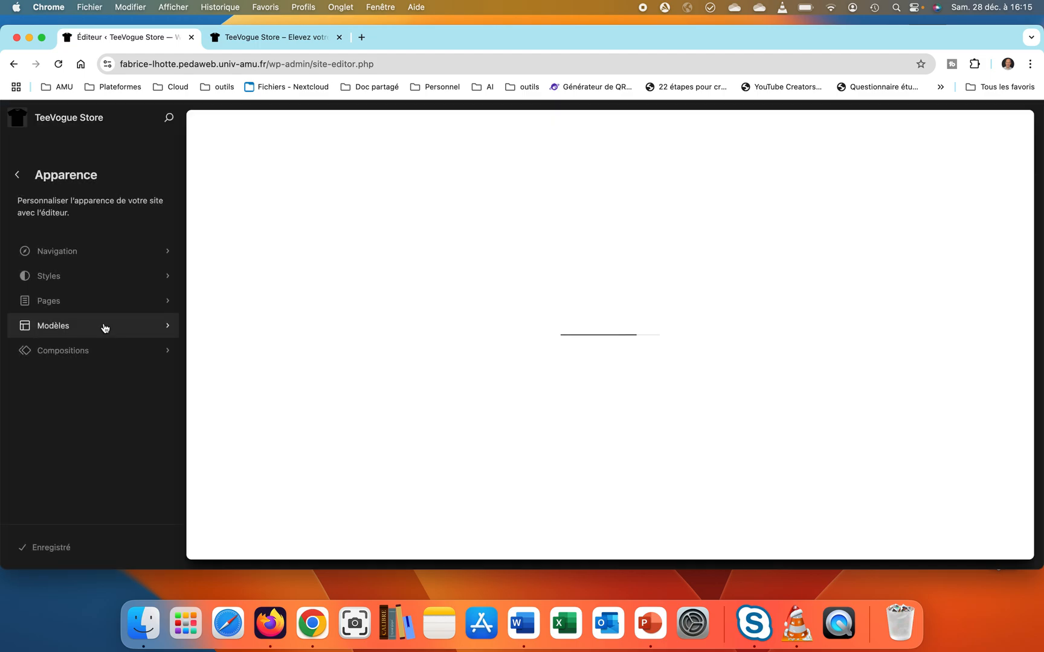
Open the home page's footer template part for editing
scroll(360, 351, "down", 10)
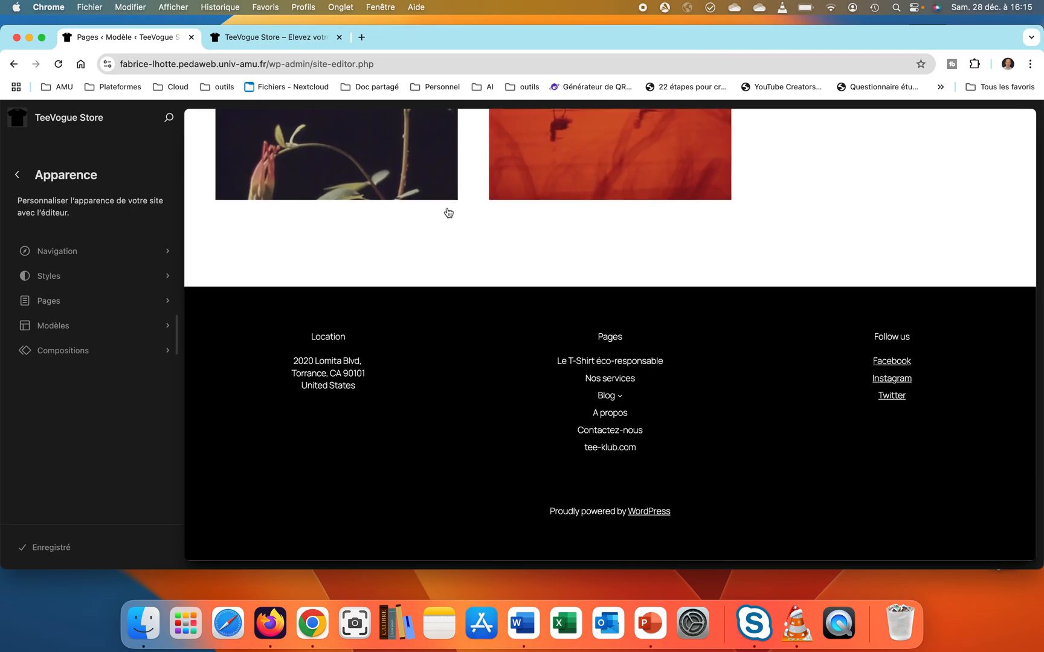
left_click(403, 336)
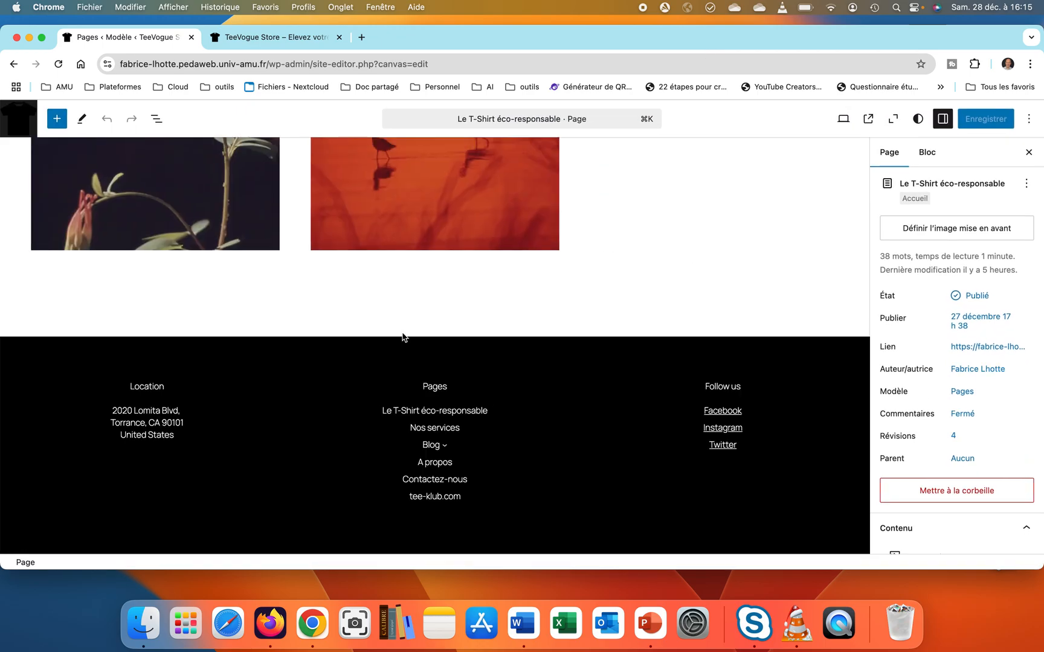
left_click(373, 411)
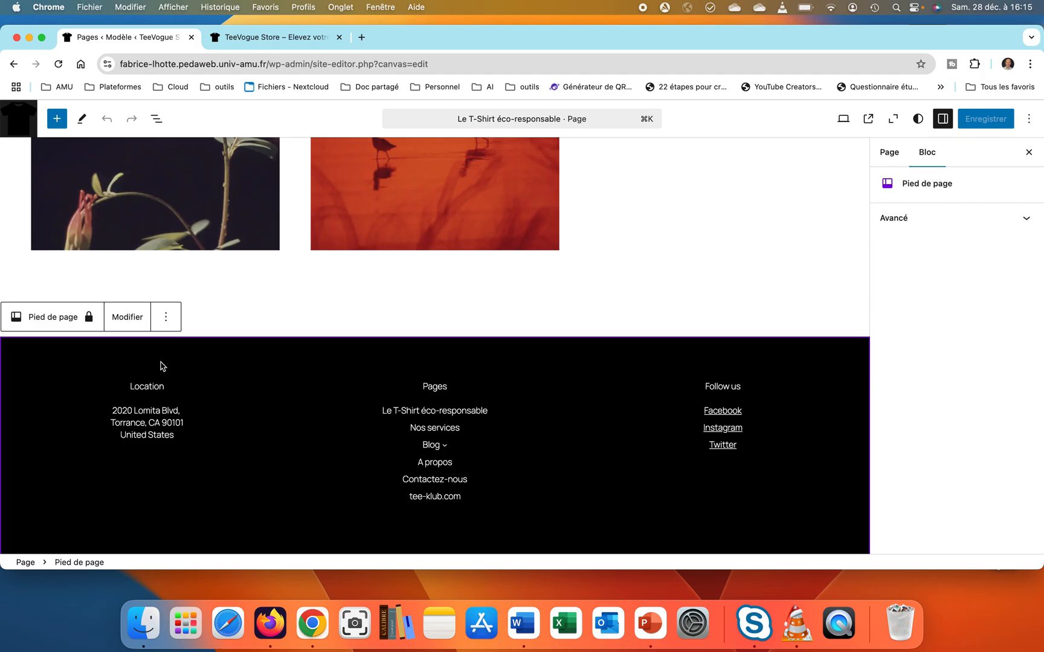
left_click(127, 317)
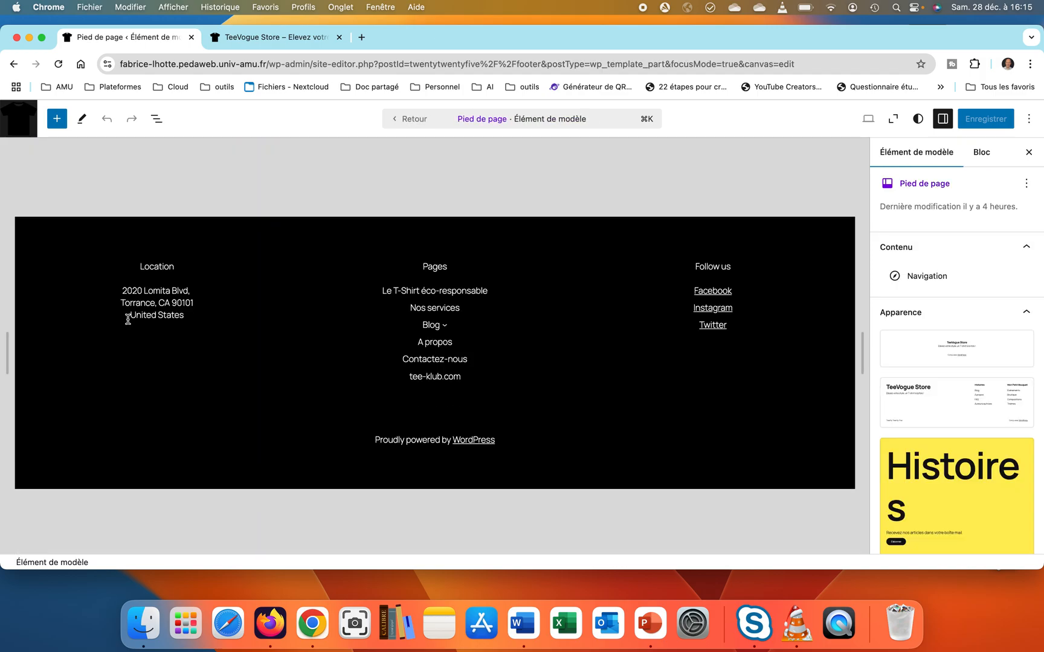
Insert a heading block below the address paragraph in the footer's first column
left_click(158, 316)
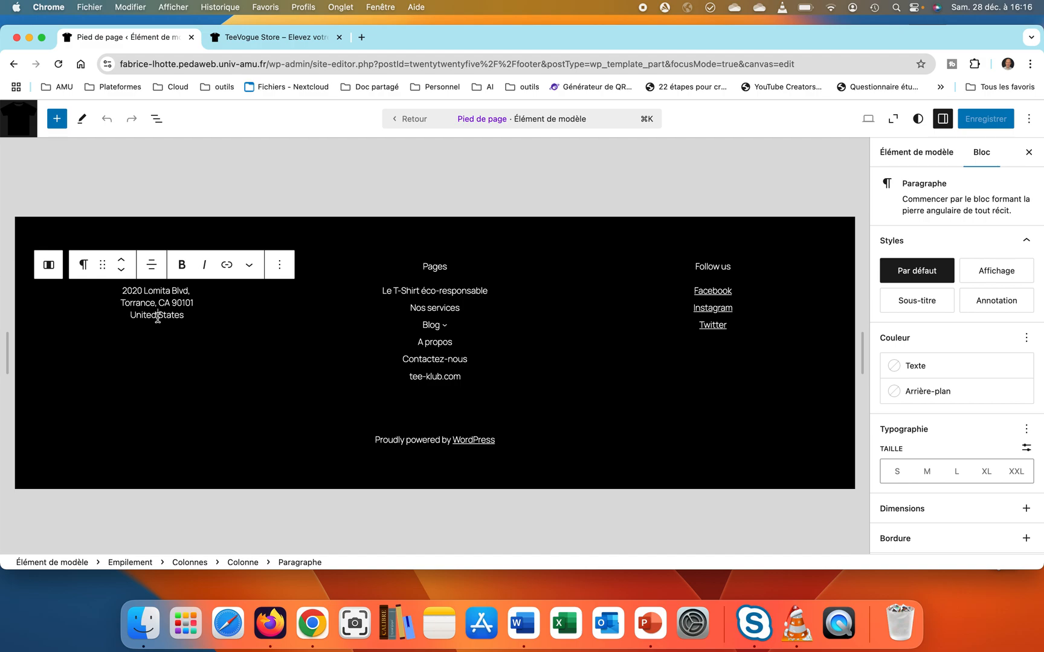
right_click(189, 322)
left_click(149, 312)
left_click(57, 118)
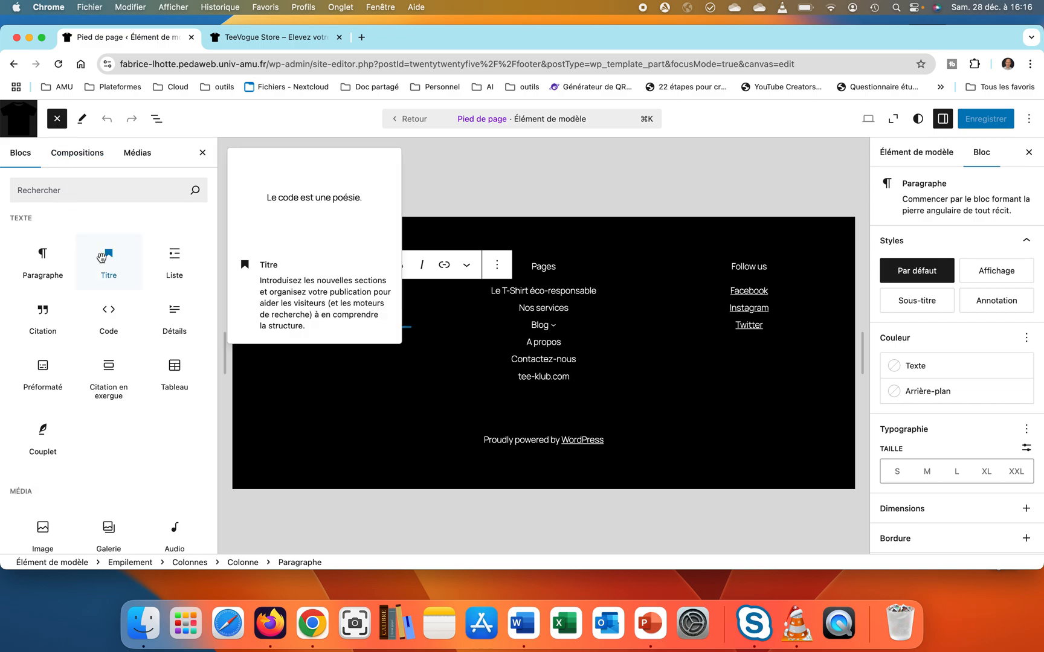
left_click(108, 257)
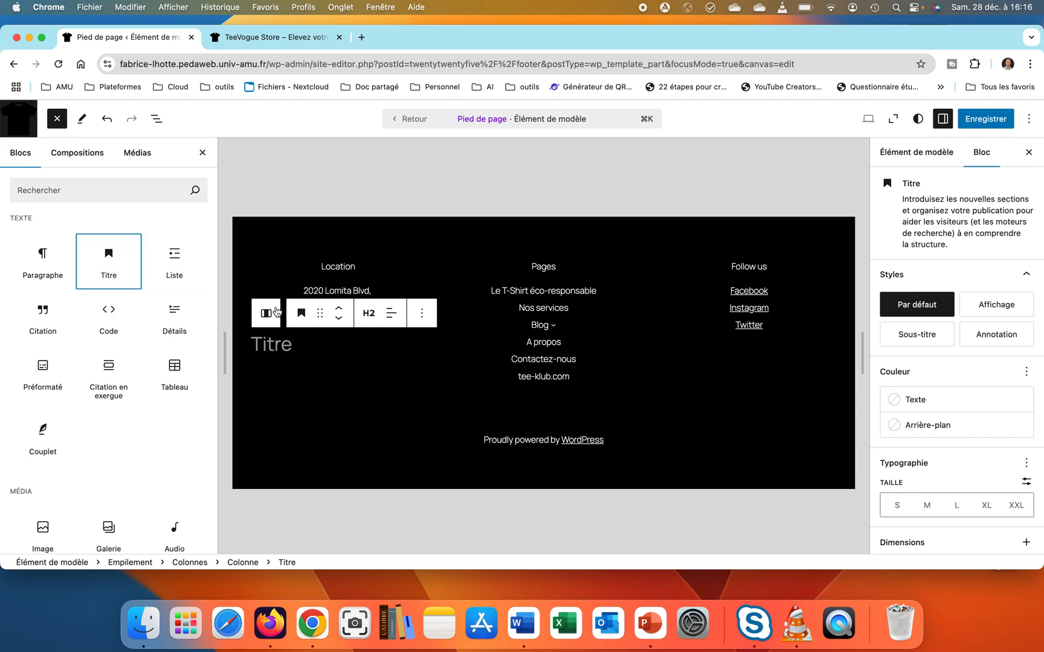
Set the new footer heading to level H4 and enter "Archives" as its text
left_click(368, 318)
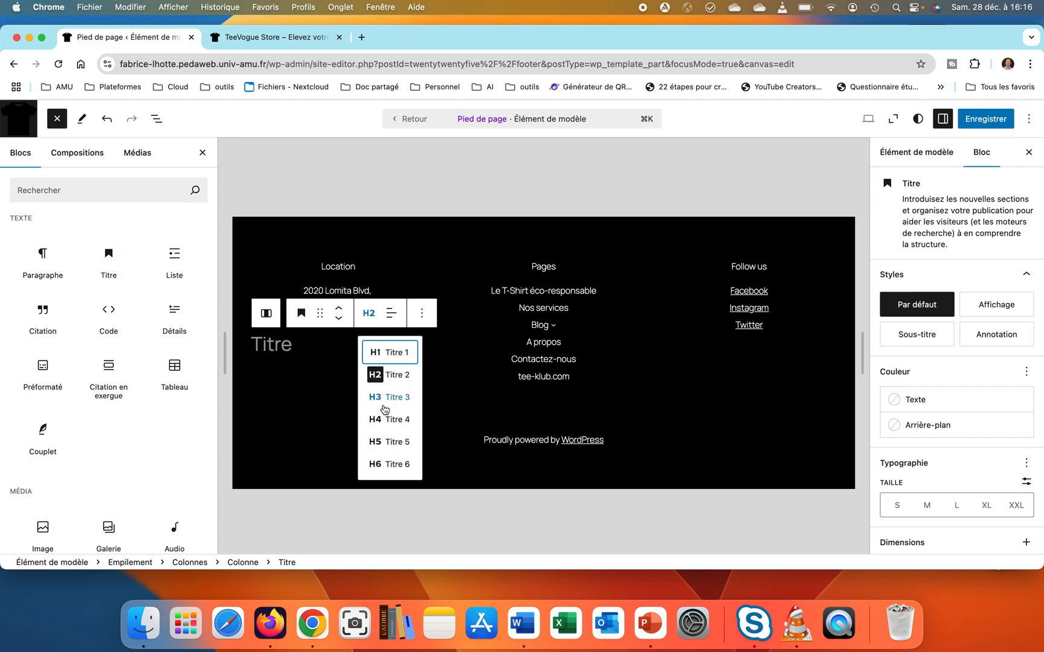
left_click(383, 419)
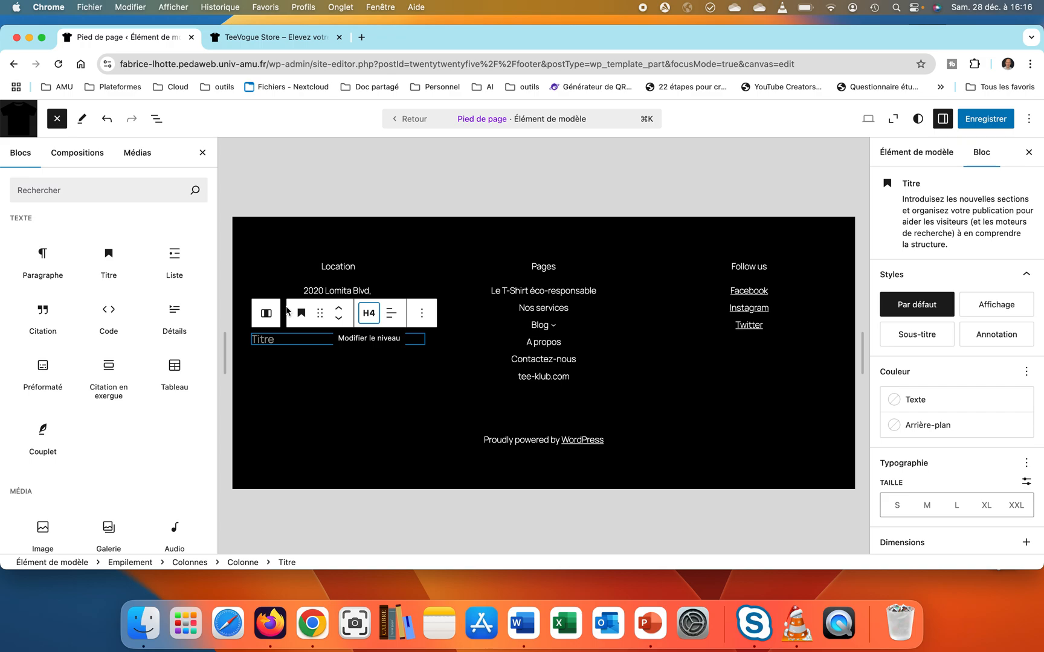
left_click(296, 339)
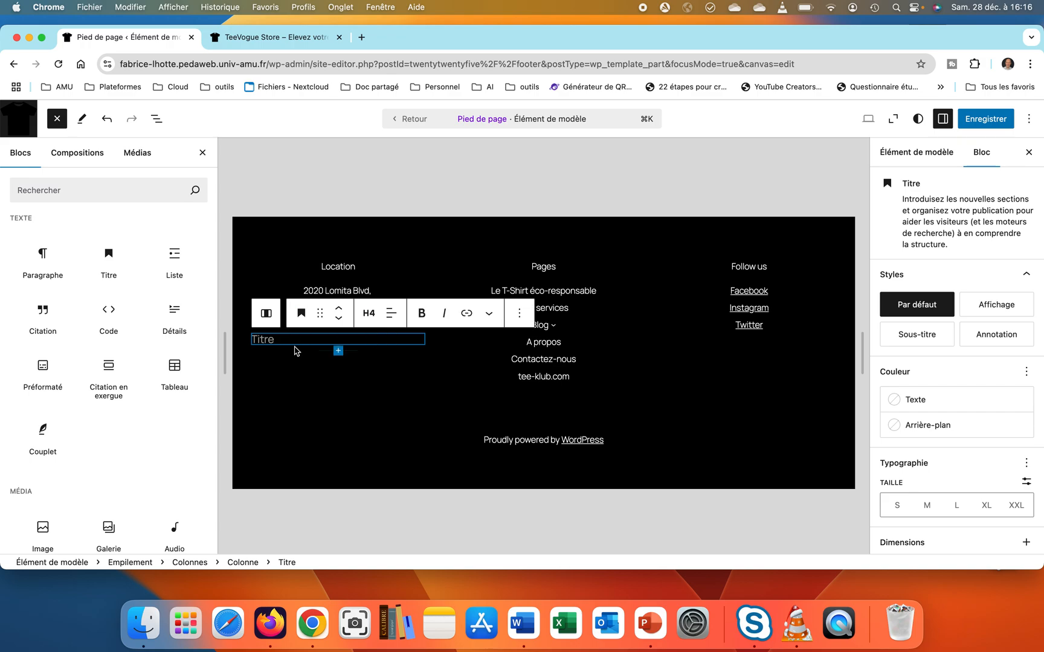
type("Archives")
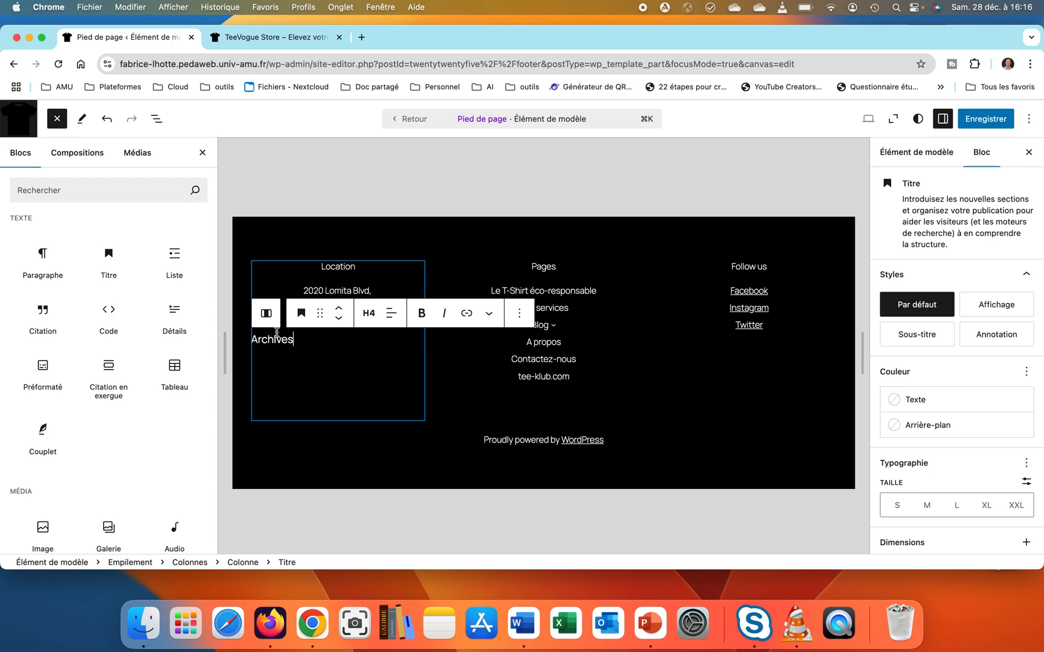
Move the Archives heading above both paragraphs, to the start of the footer's first column
left_click(156, 119)
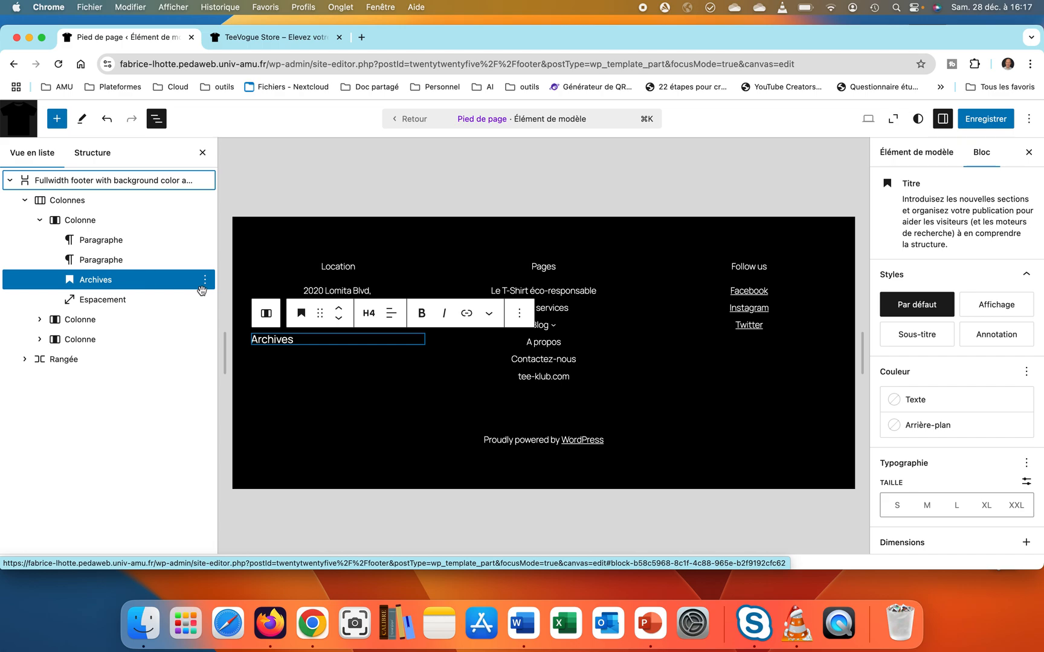
left_click(340, 309)
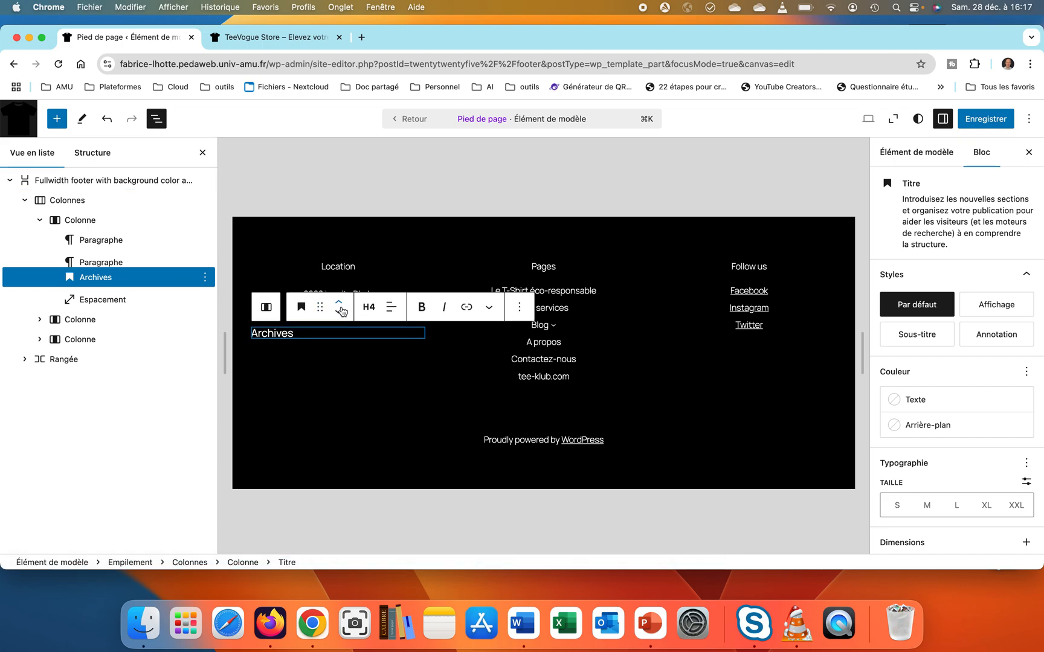
left_click(342, 310)
mouse_move(341, 309)
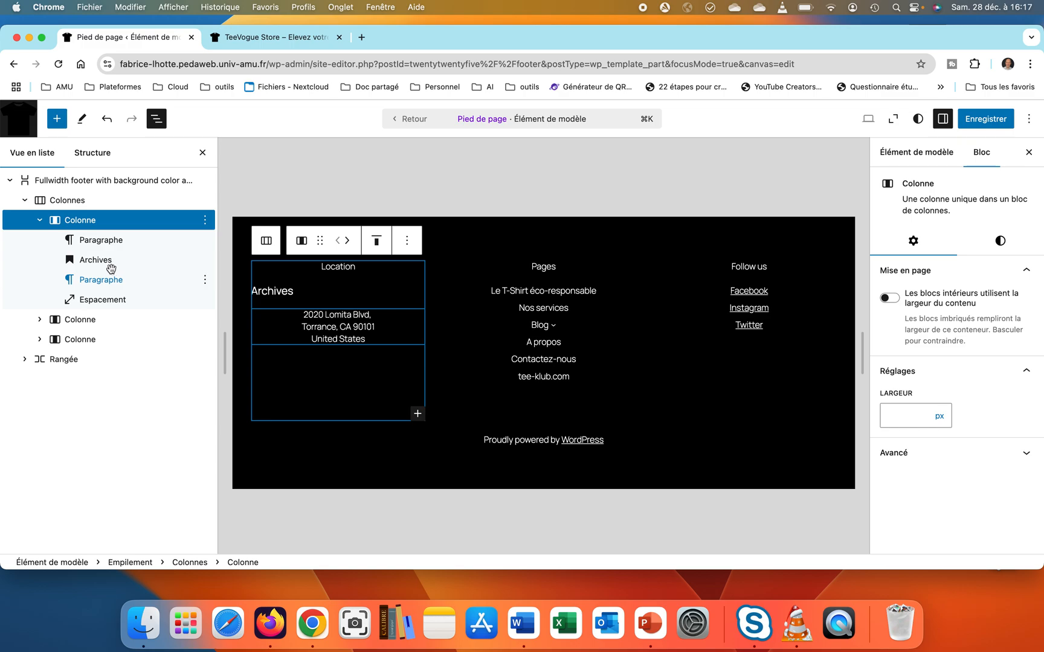
left_click(109, 265)
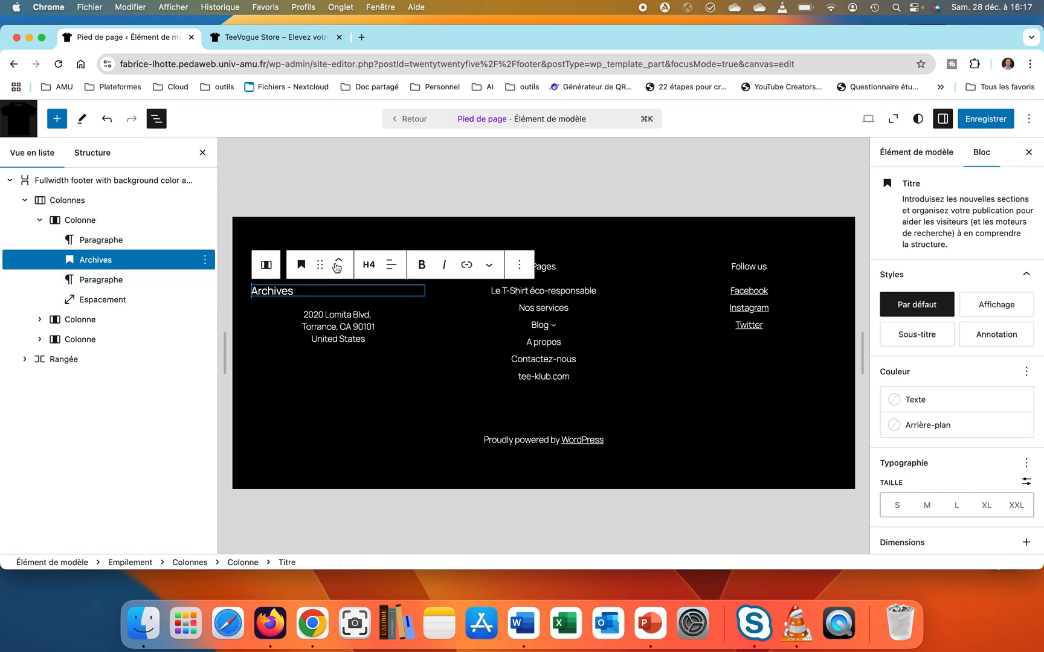
left_click(339, 259)
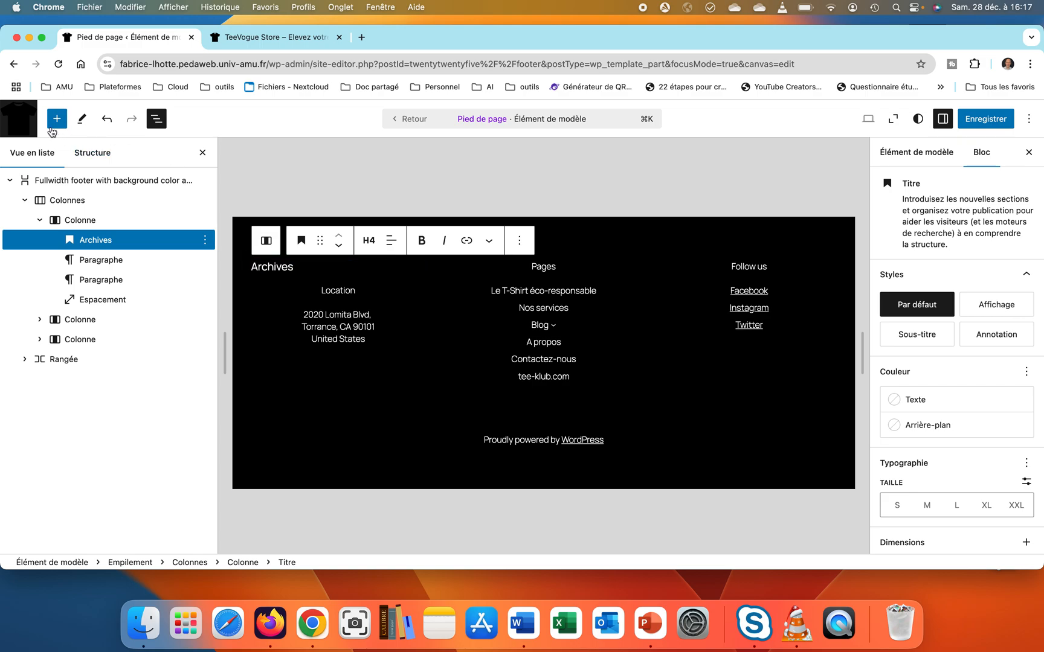
Search the blocks for "archive" and insert an Archives block directly below the Archives heading
left_click(55, 123)
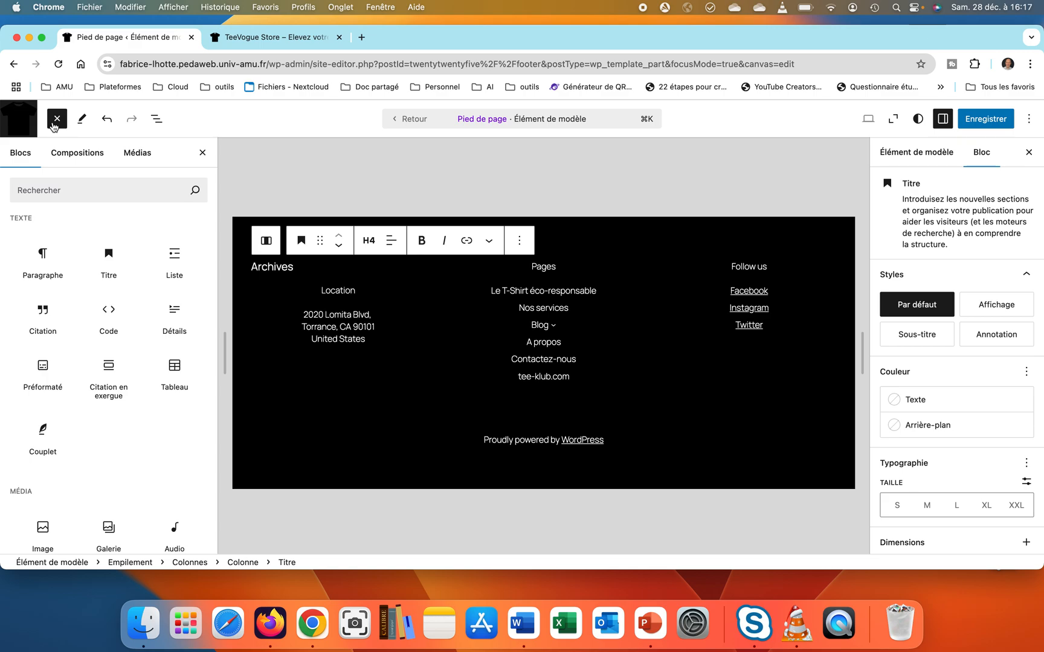
left_click(42, 190)
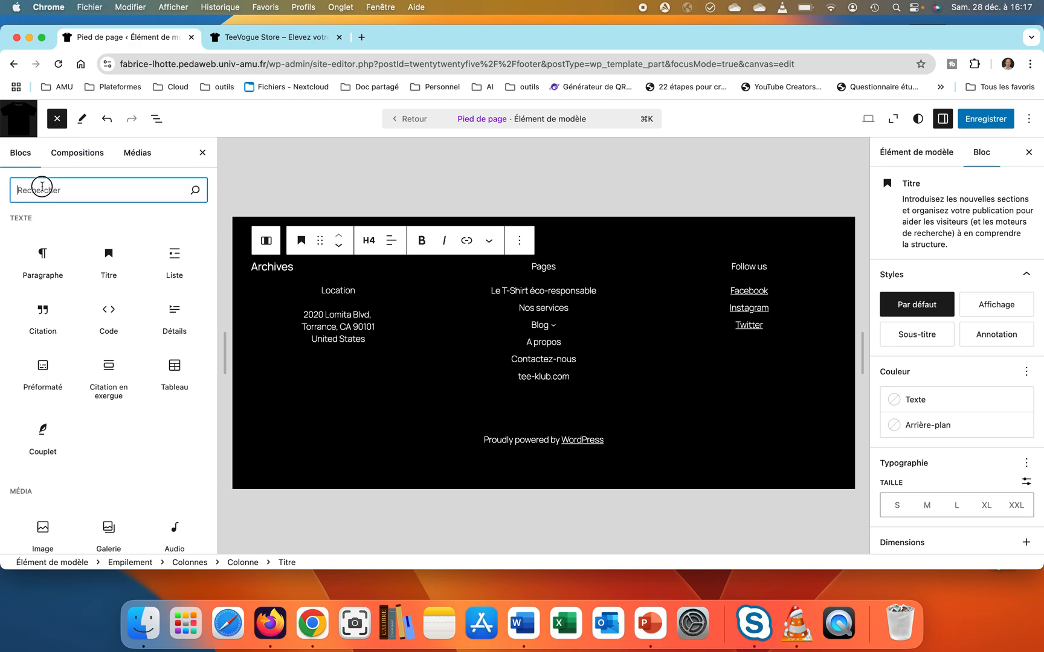
type("archive")
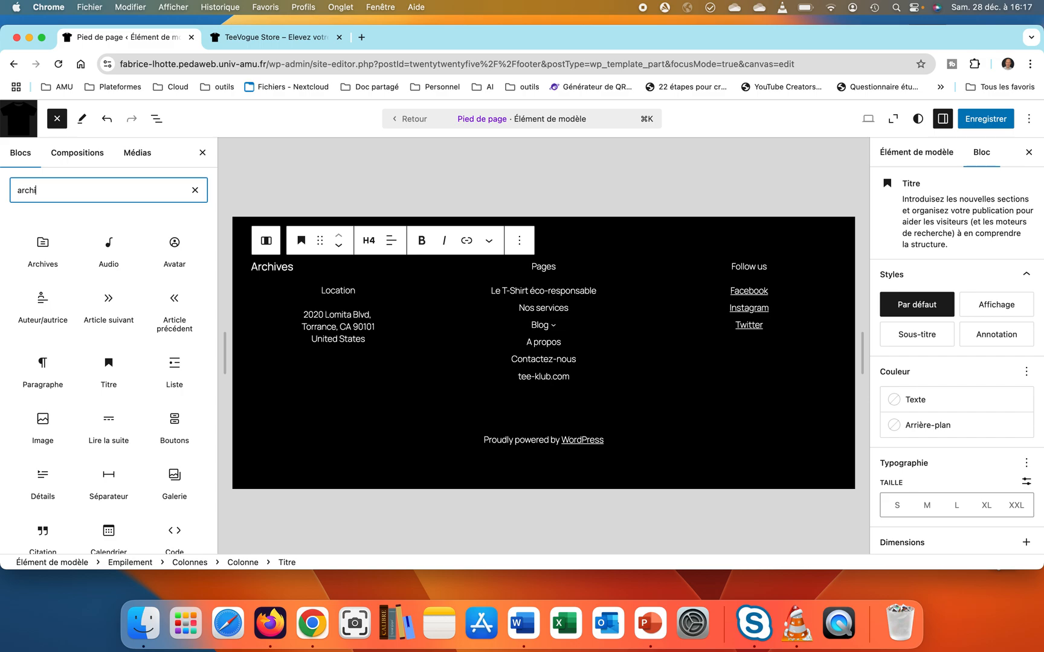
left_click(38, 249)
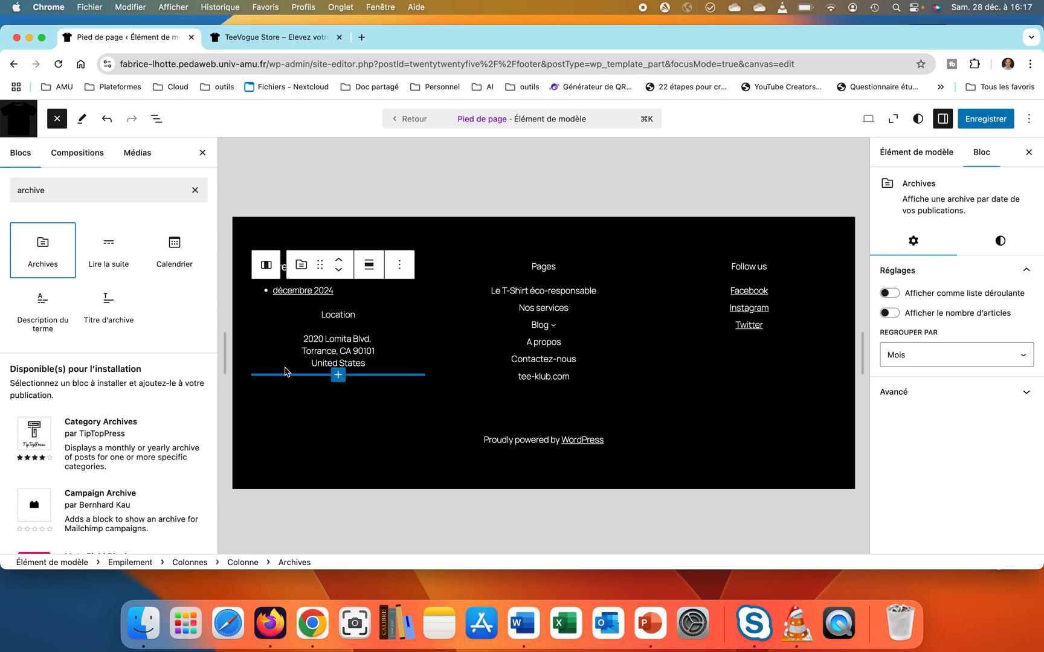
Group the Archives block's entries by week (Semaine)
left_click(360, 300)
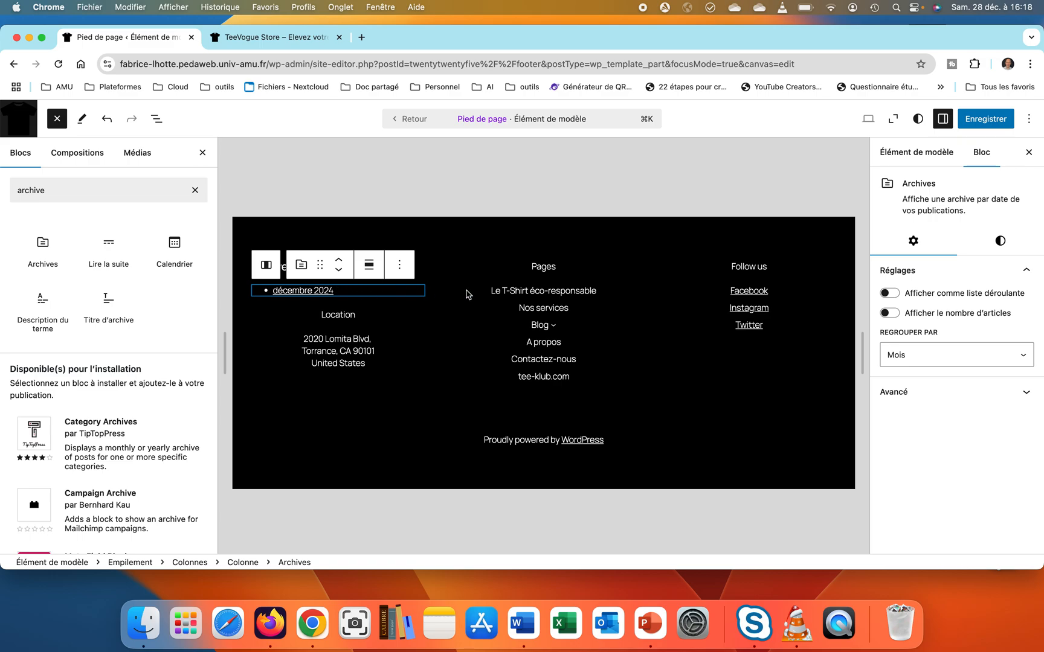
left_click(889, 353)
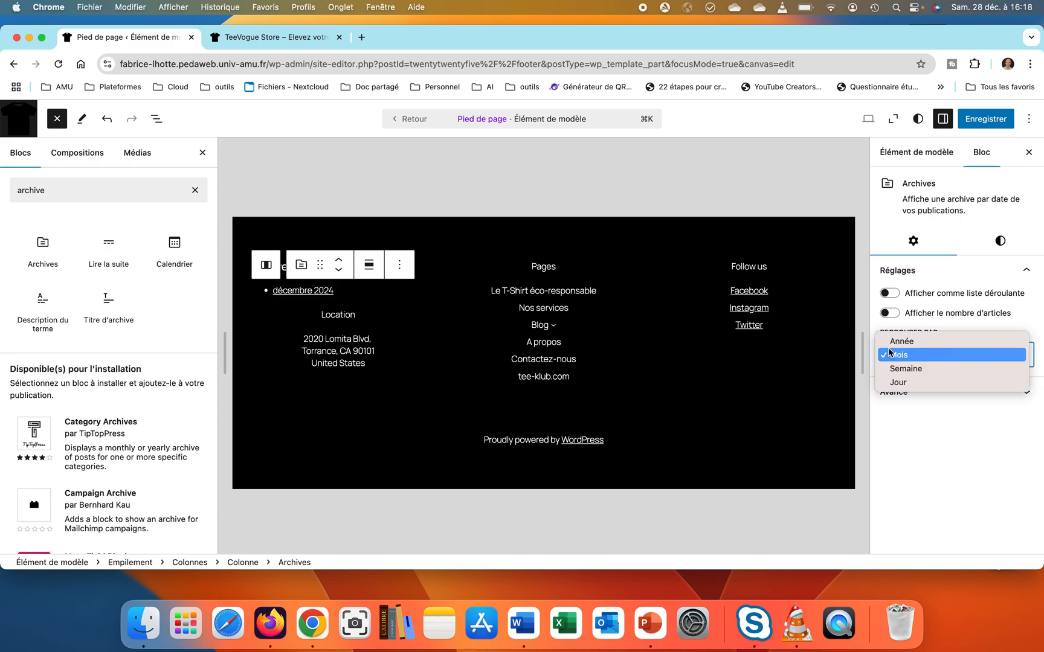
left_click(893, 370)
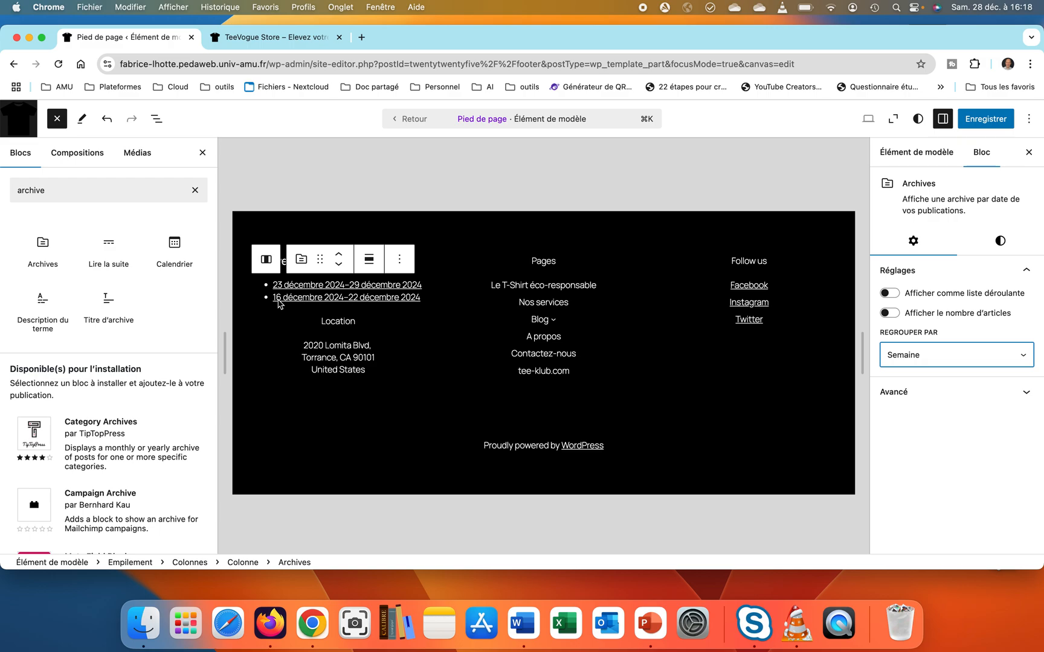
mouse_move(359, 307)
left_click(942, 118)
left_click(943, 120)
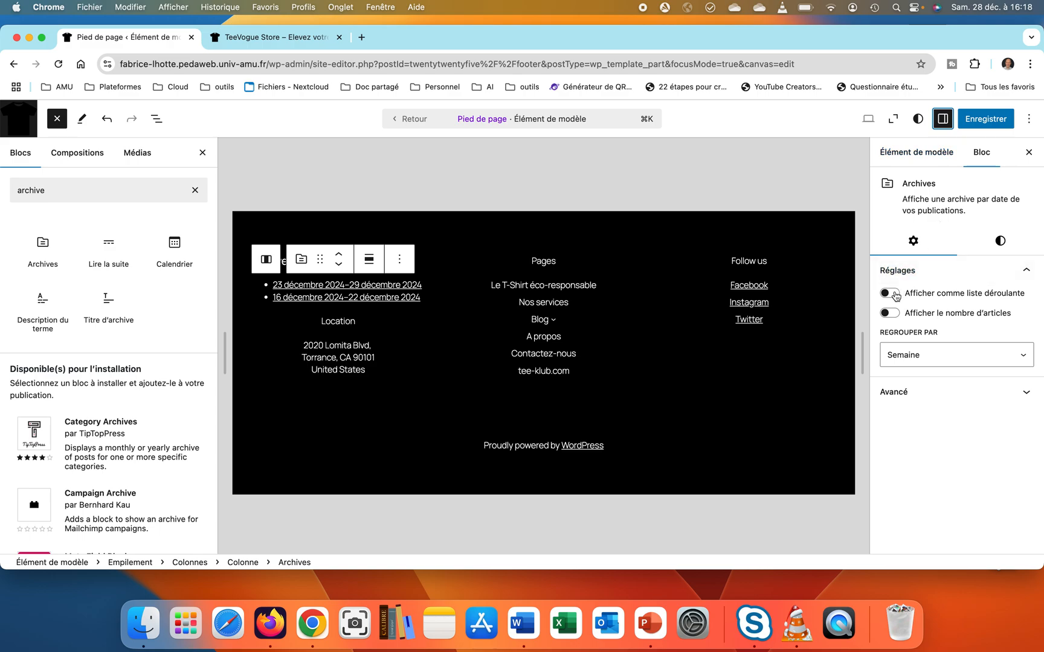
Display the Archives block as a dropdown list and turn on the number of articles
left_click(895, 294)
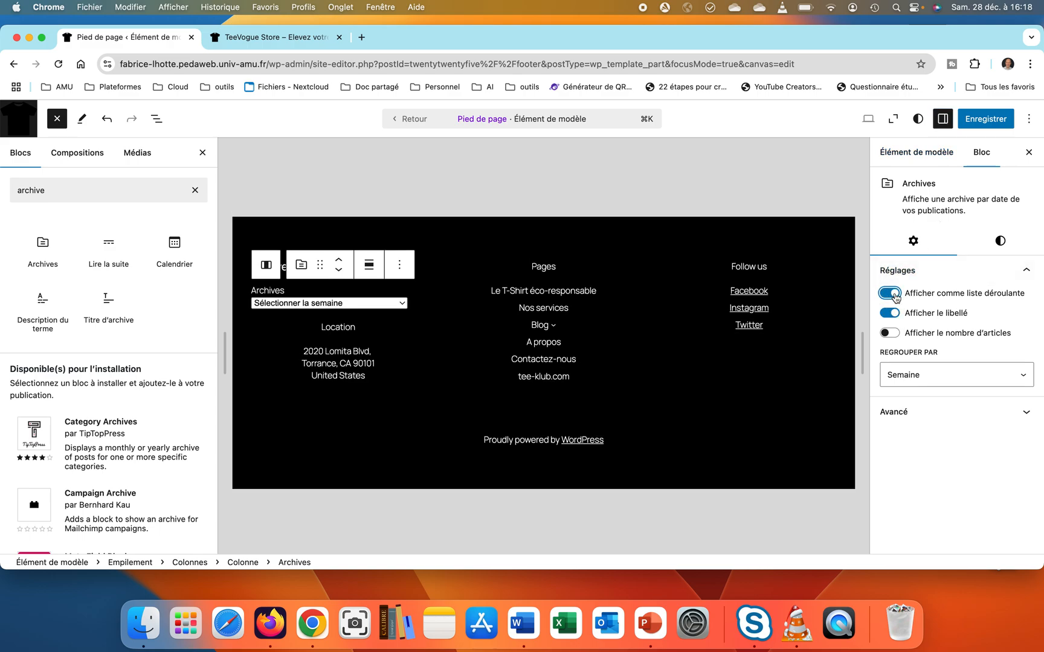
left_click(403, 307)
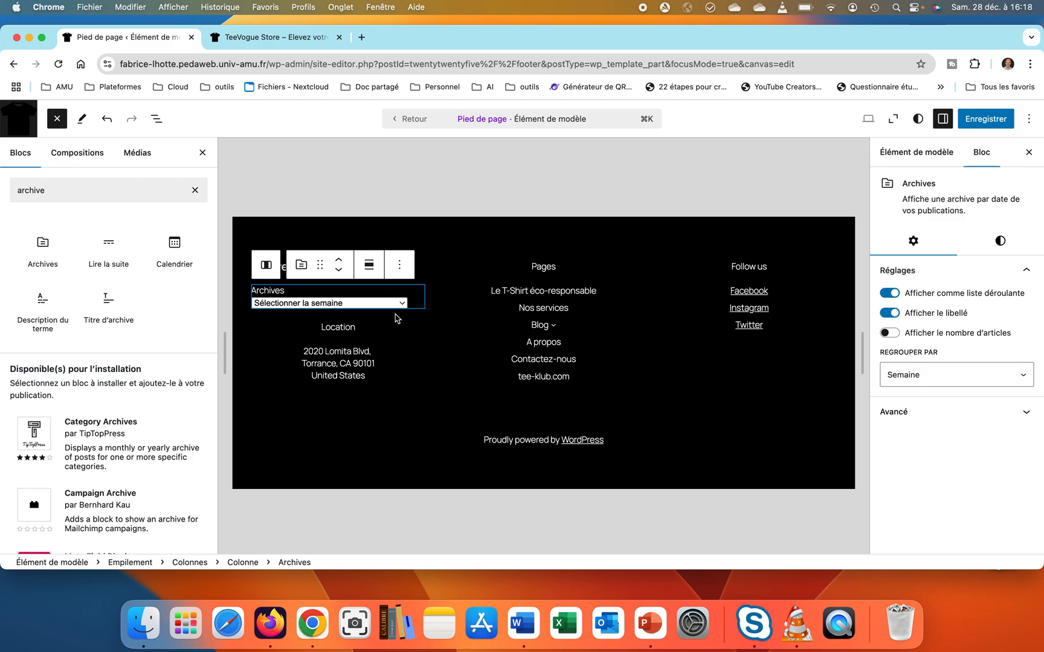
mouse_move(366, 341)
left_click(897, 337)
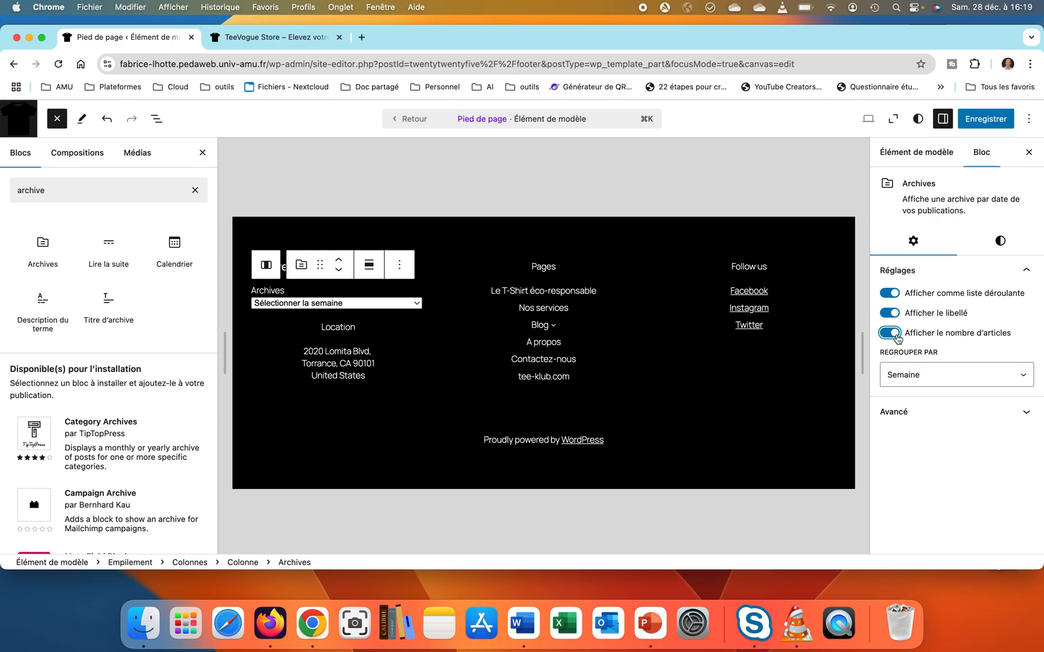
Save the footer template part and reload the live site to check the updated footer
left_click(988, 116)
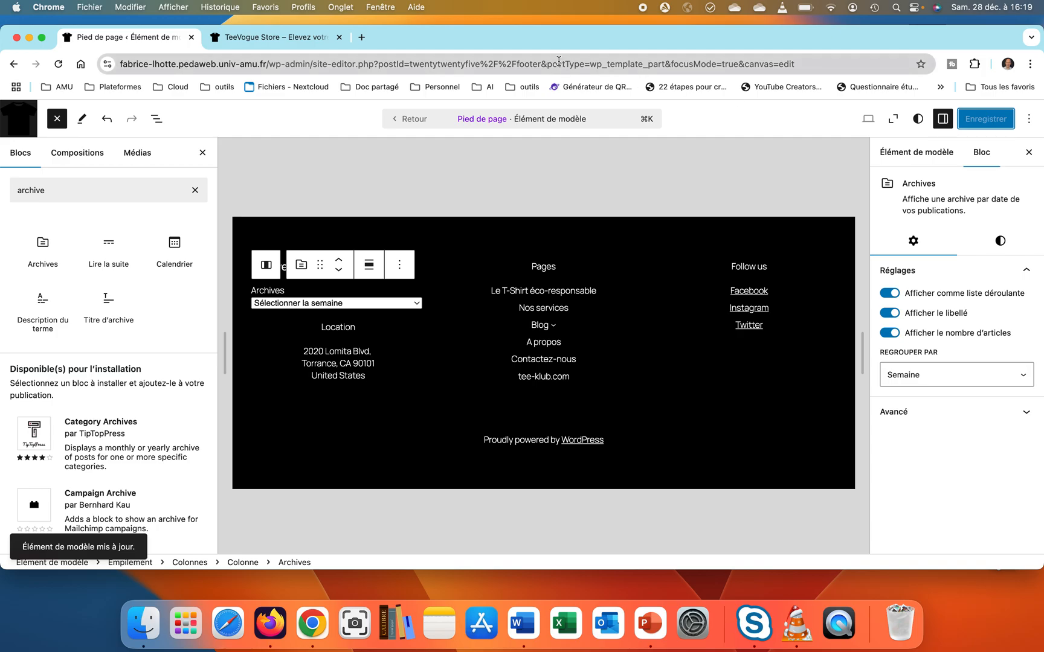
left_click(239, 33)
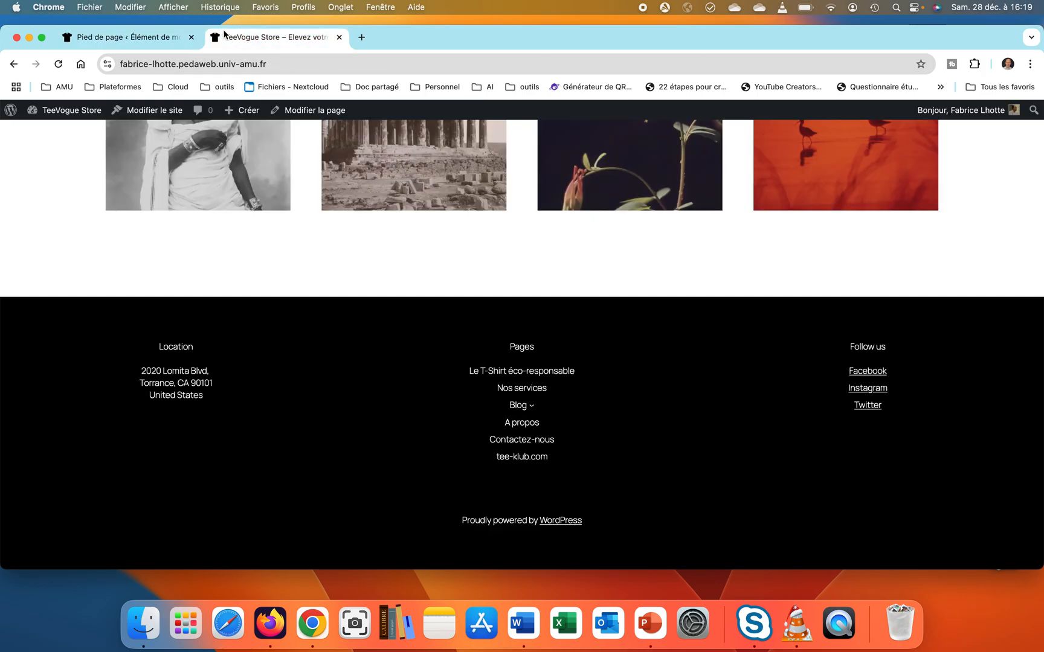
left_click(57, 65)
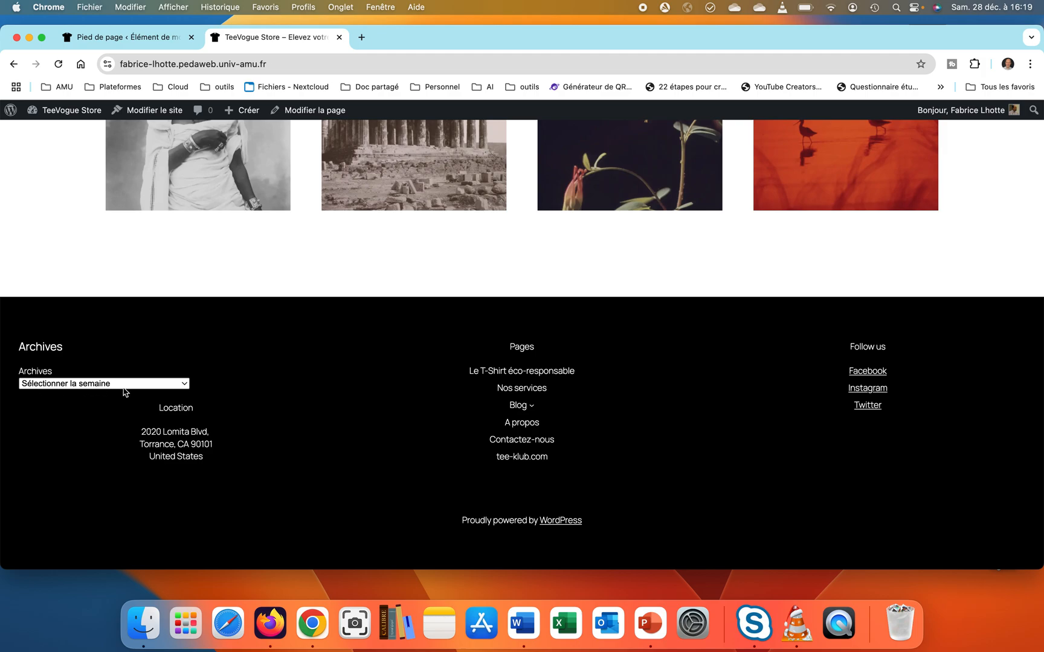
Expand the weekly archives dropdown in the live site's footer to check its entries, and close it without choosing a week
left_click(184, 385)
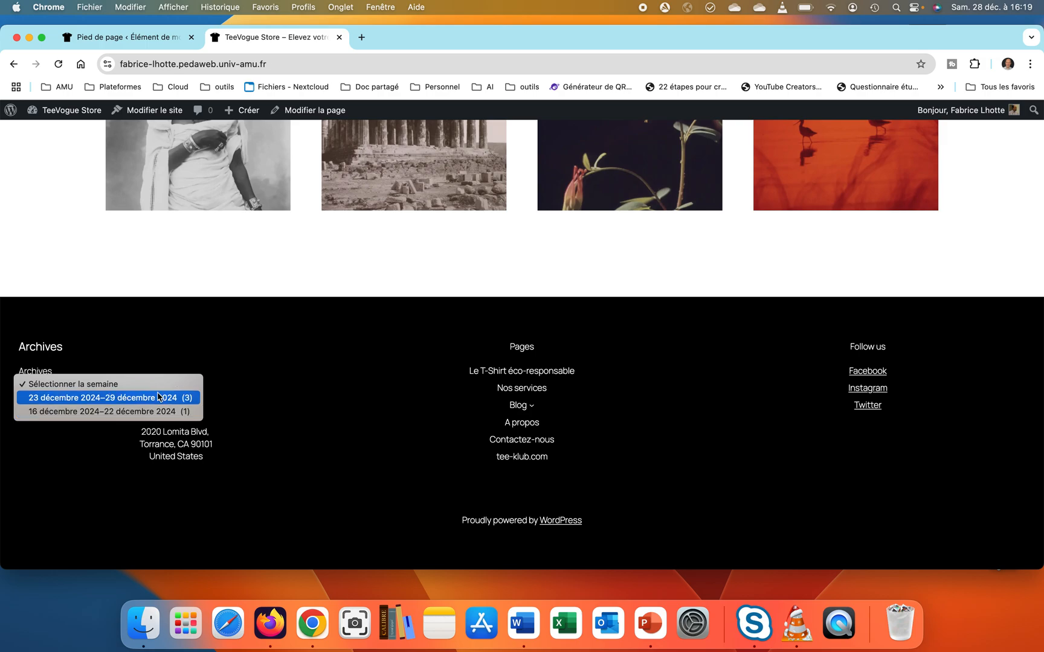
left_click(143, 351)
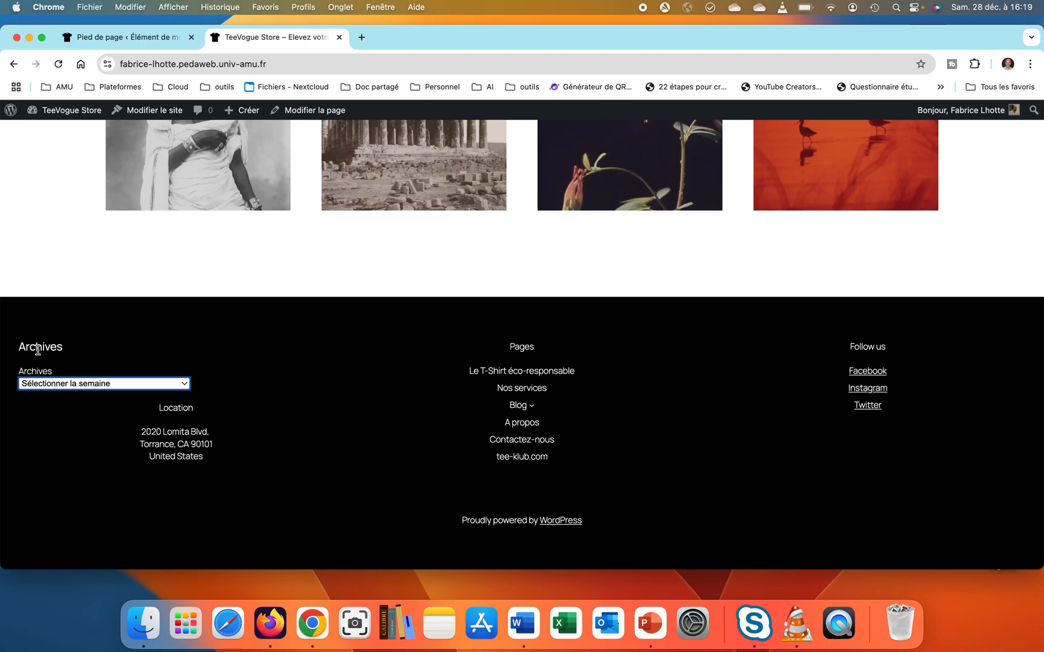
Return to the footer editor and delete the redundant Archives heading above the archives dropdown
left_click(110, 38)
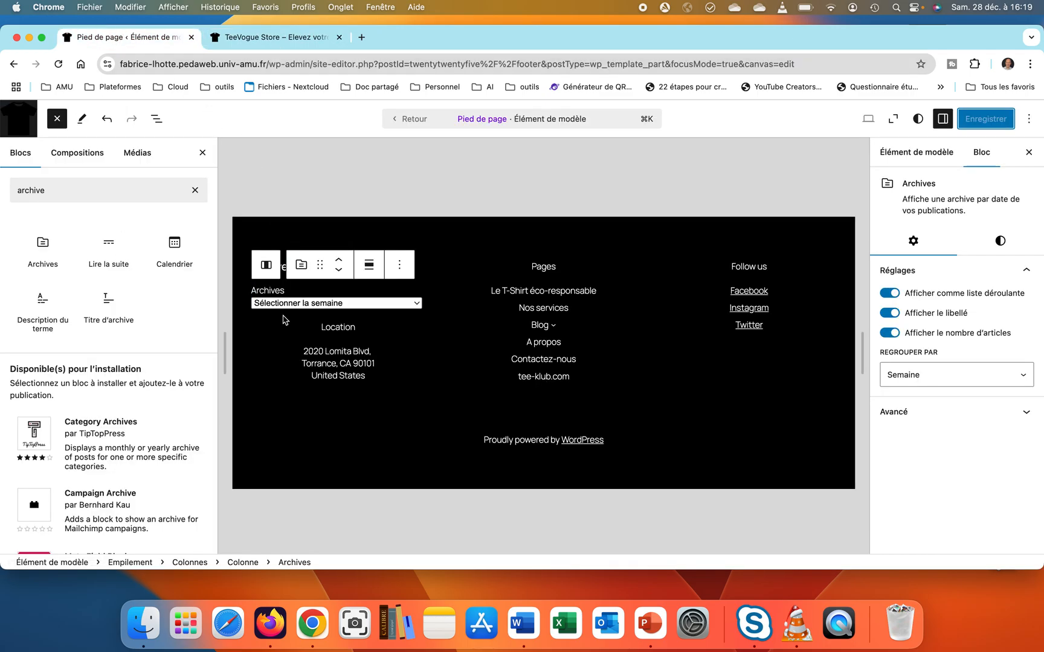
left_click(284, 270)
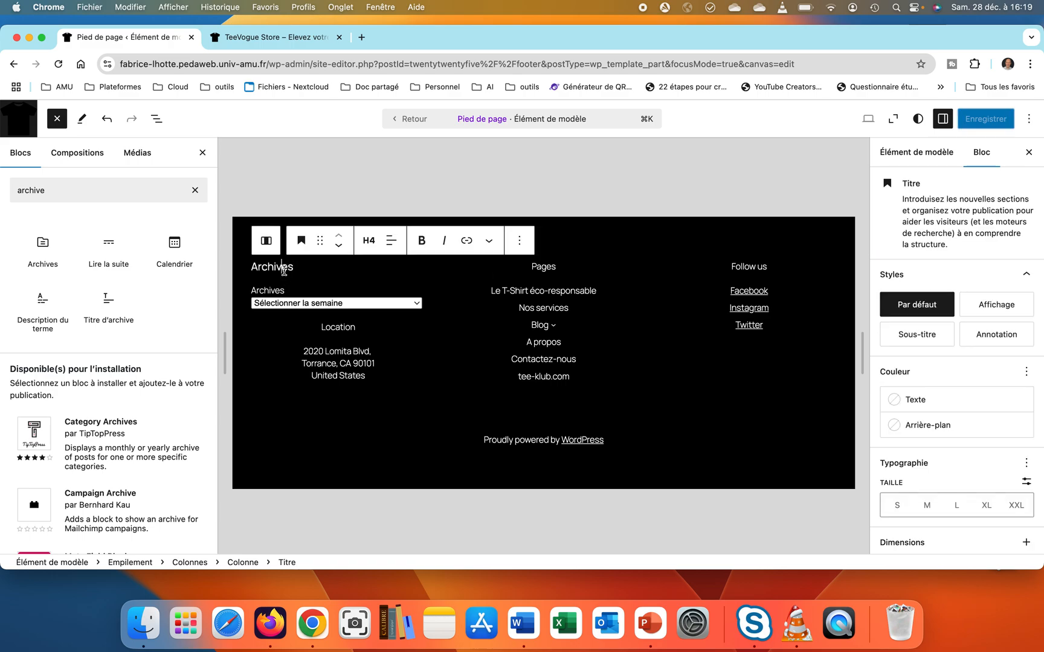
left_click(519, 240)
scroll(534, 498, "down", 2)
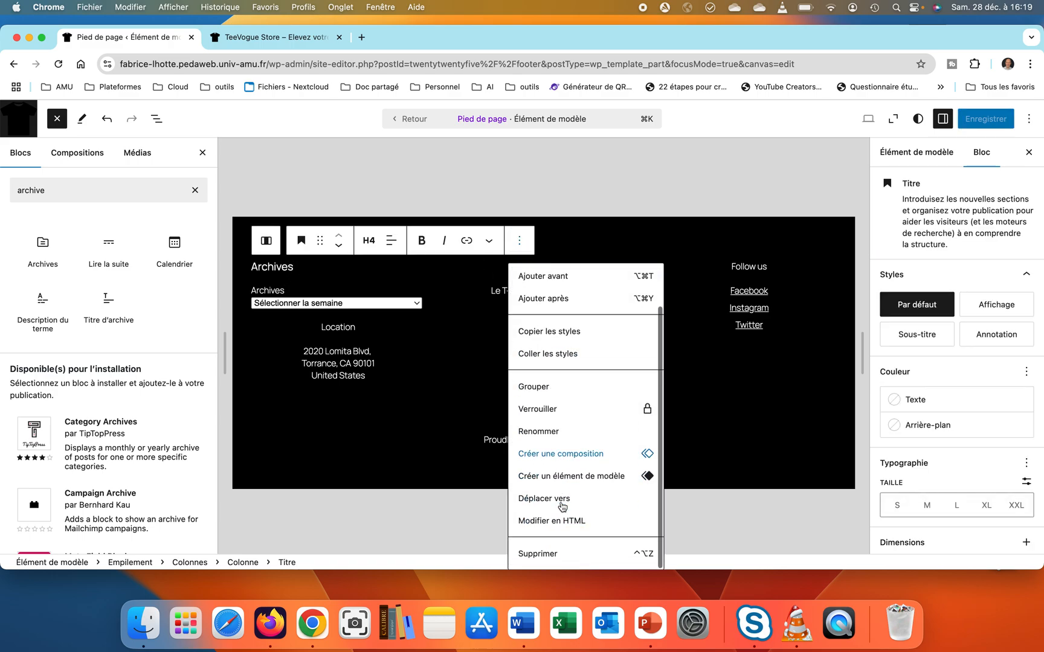
left_click(538, 553)
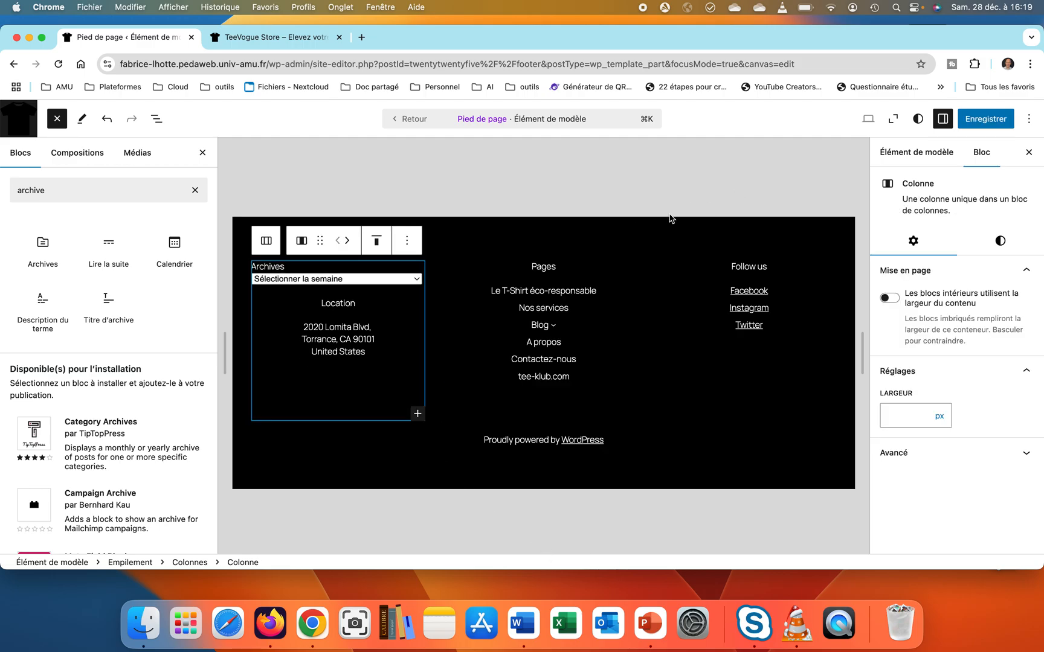
Display the style settings of the footer column containing the archives dropdown, down to its dimensions
left_click(1000, 241)
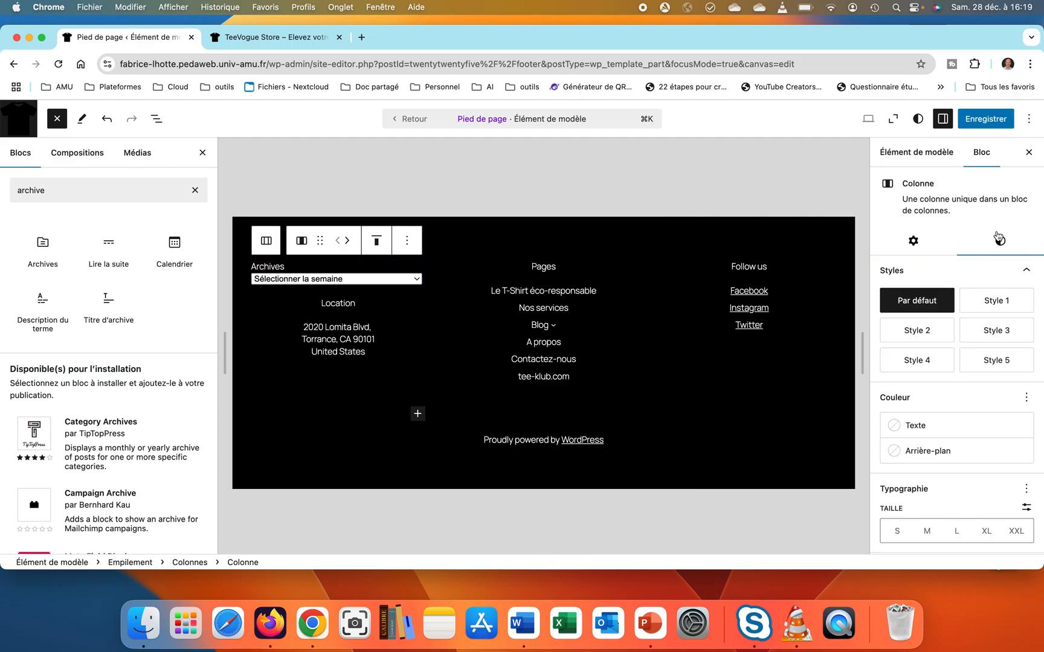
scroll(913, 446, "down", 5)
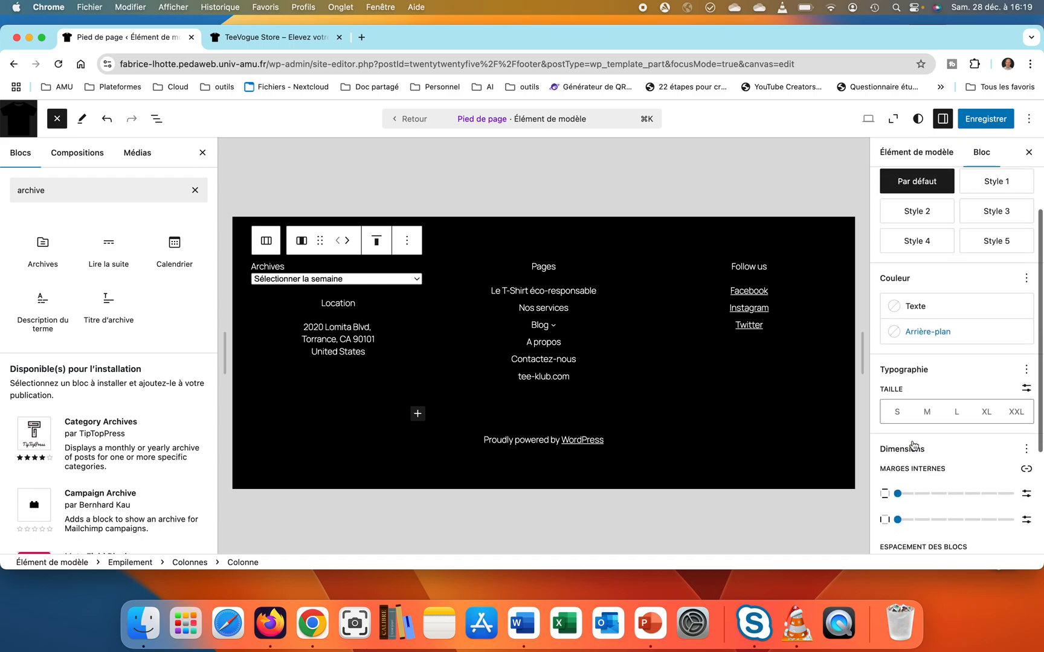